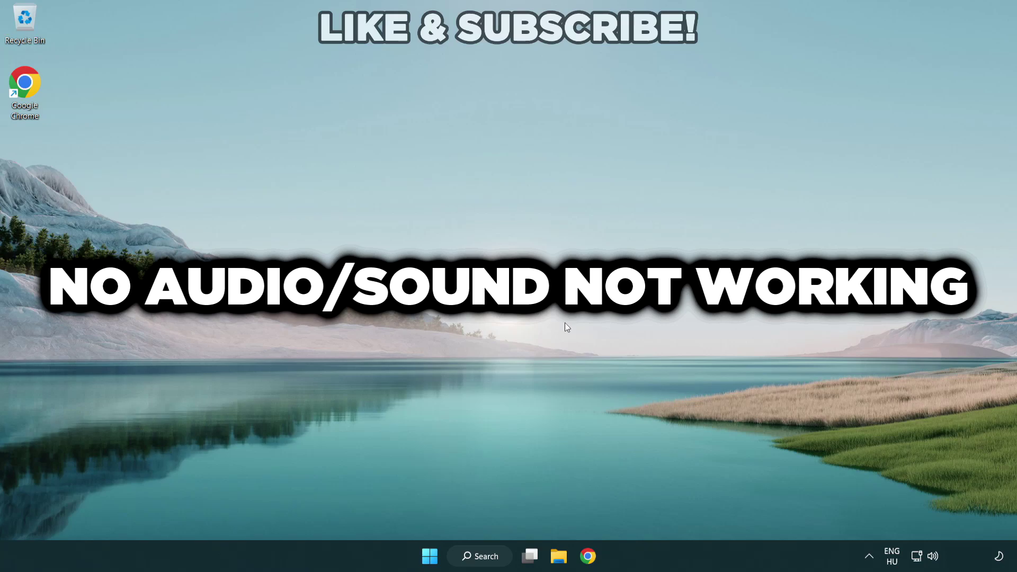
Step: Switch sound output from CABLE Input to Speakers (High Definition Audio Device) in Quick Settings
click(933, 557)
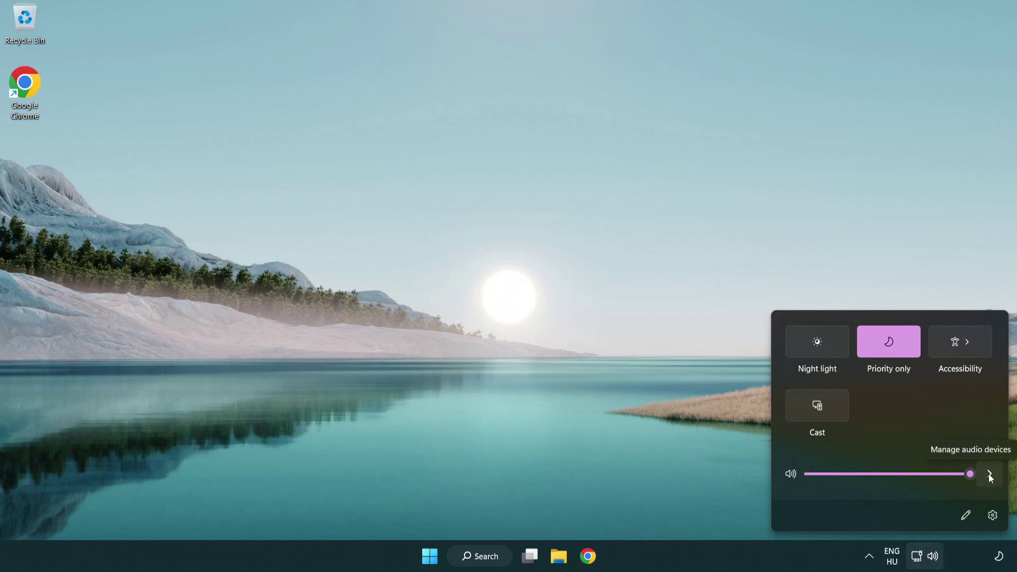
click(990, 475)
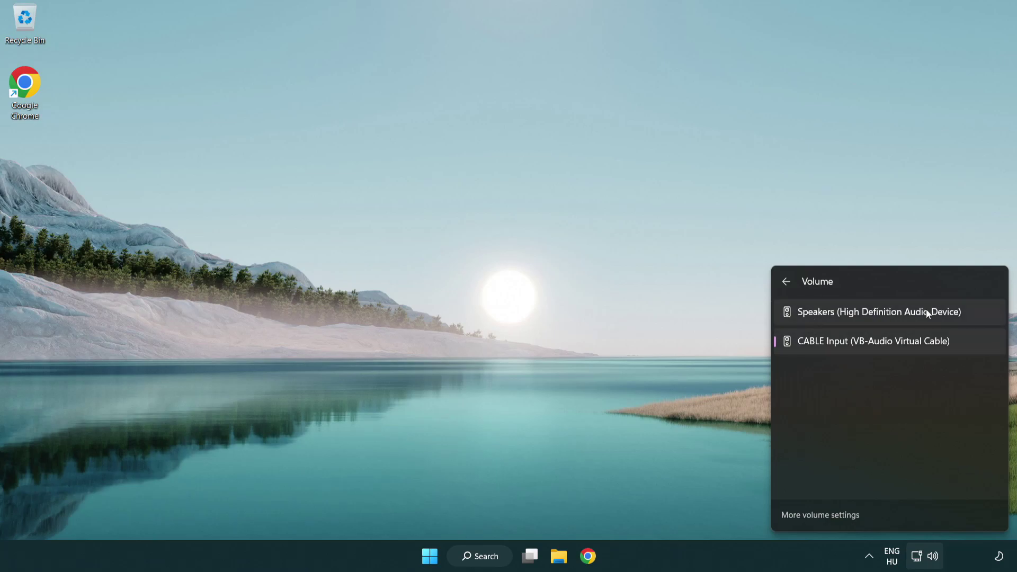
click(975, 314)
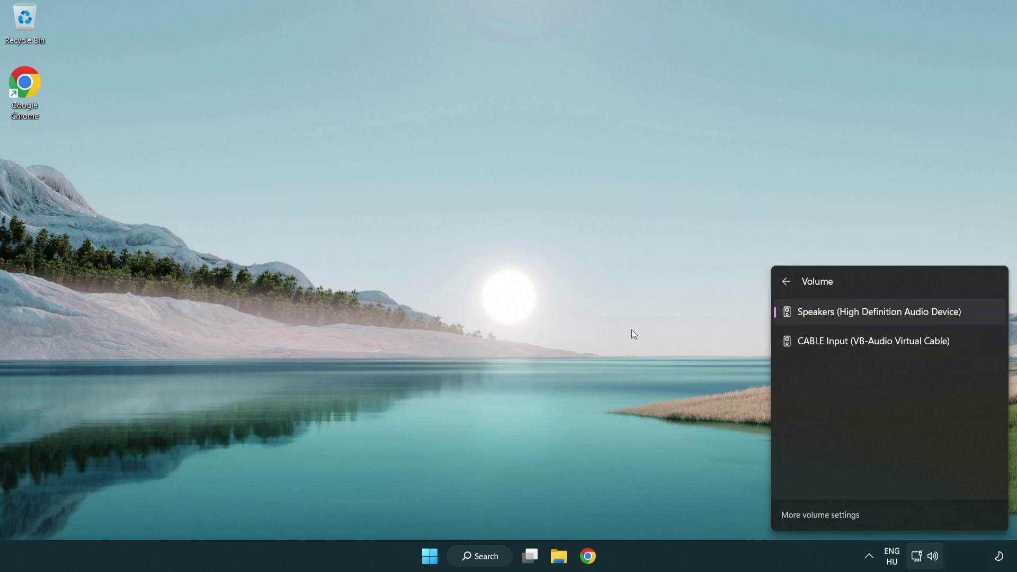
click(533, 302)
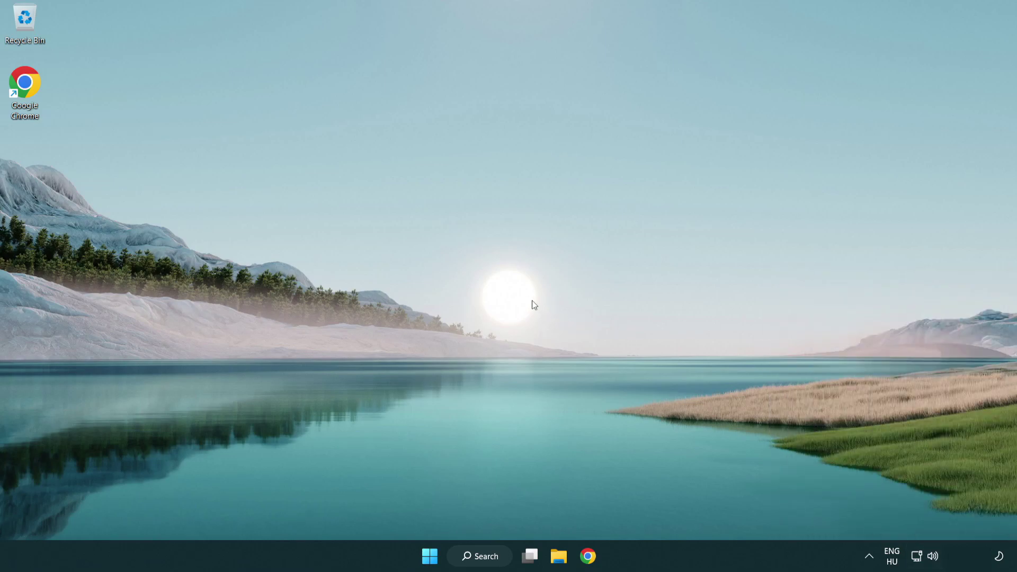
Step: Reset sound devices and app volumes to defaults in the Volume mixer, then close Settings
right_click(933, 557)
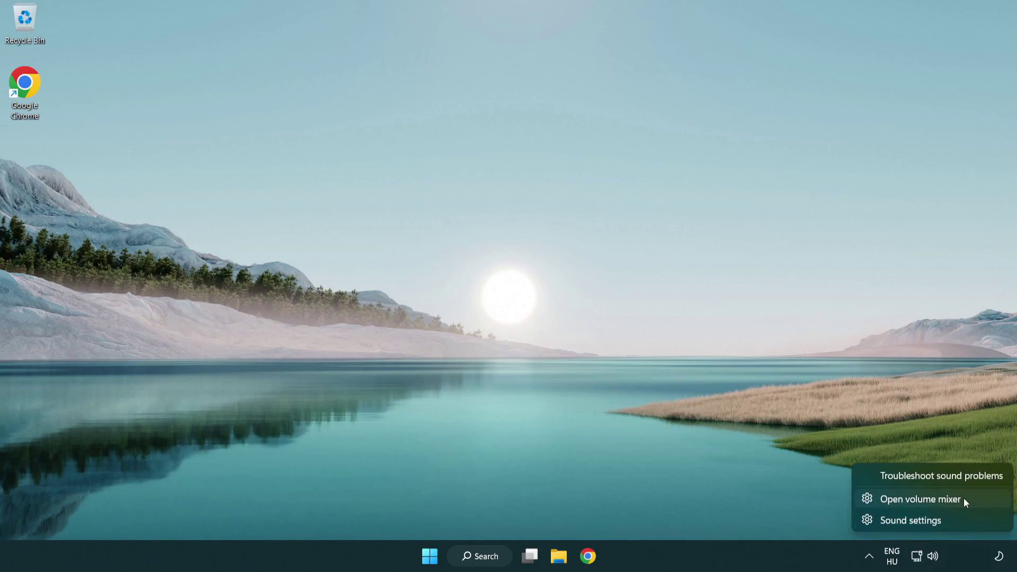
click(980, 498)
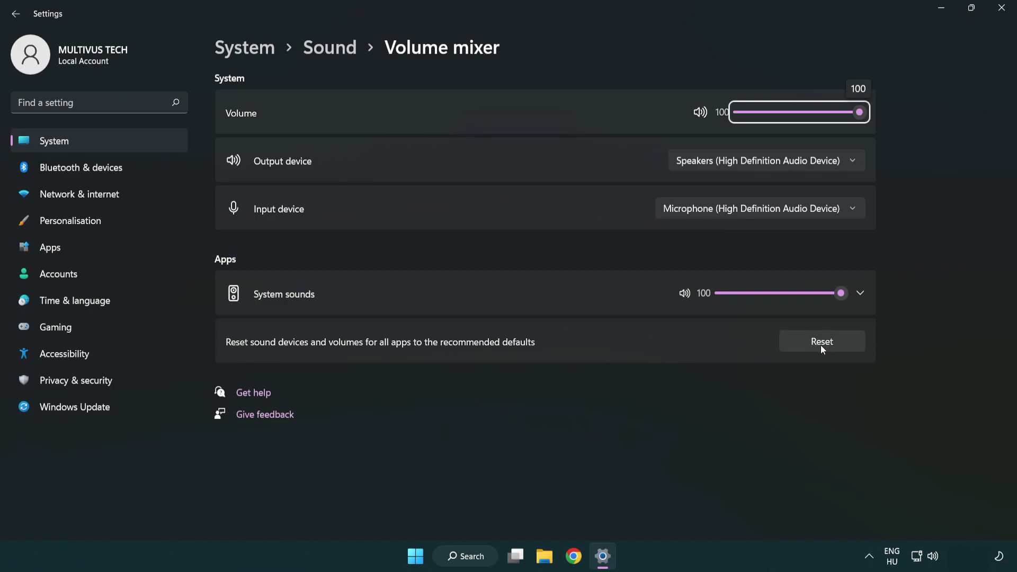
click(850, 346)
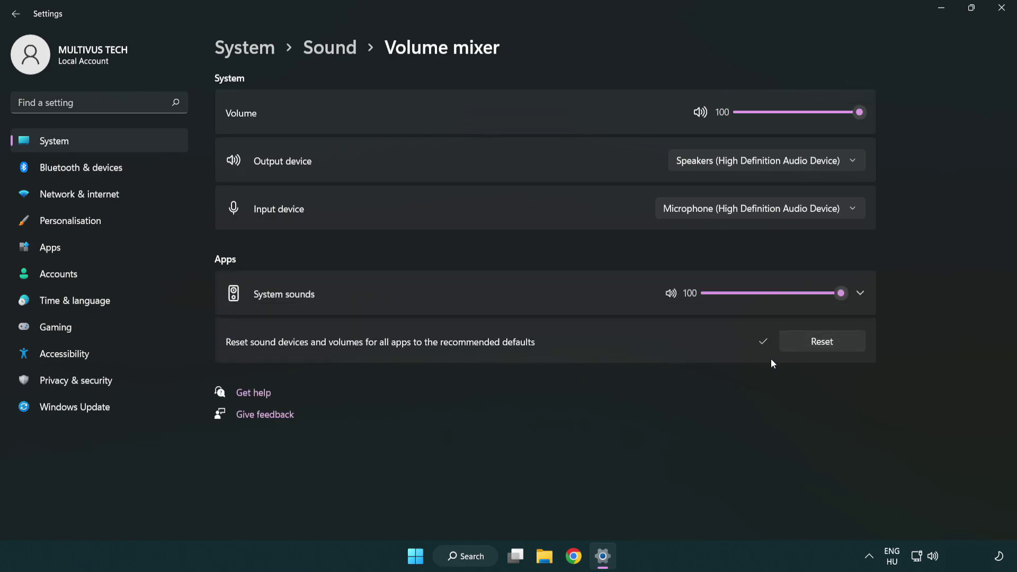
click(1005, 10)
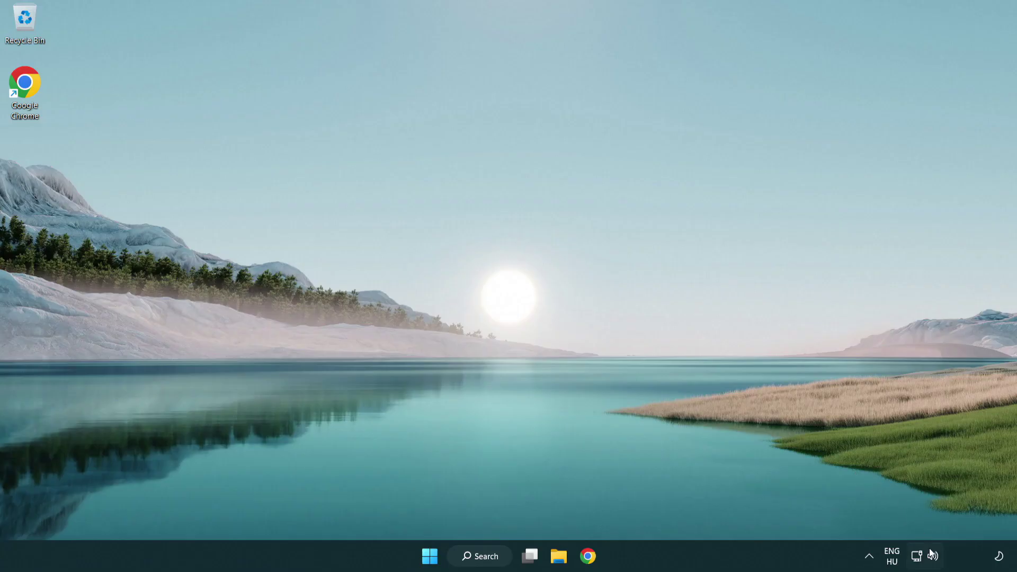
Step: Go to the Sound settings page and open More sound settings for the classic Sound dialog
right_click(932, 556)
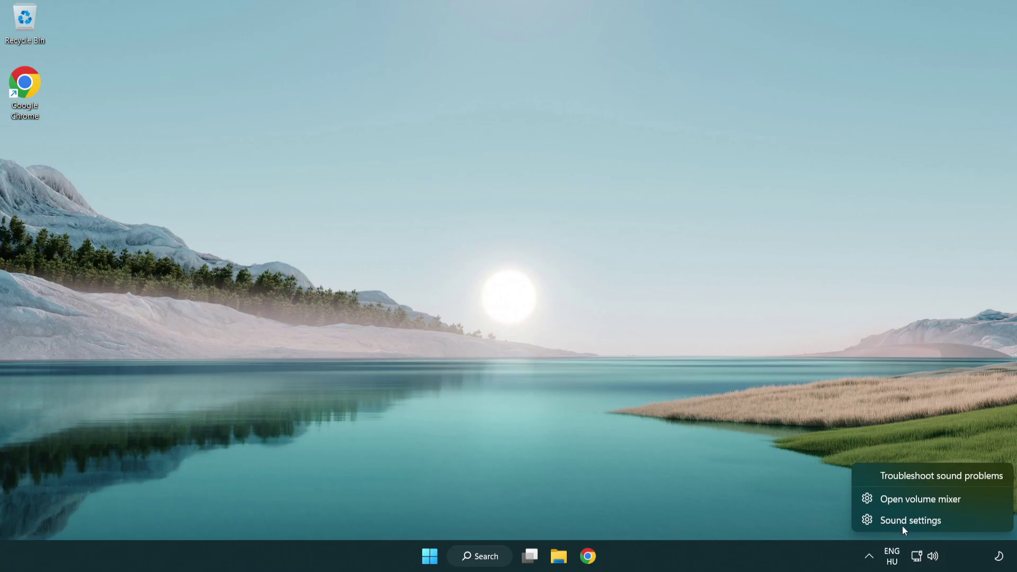
click(973, 524)
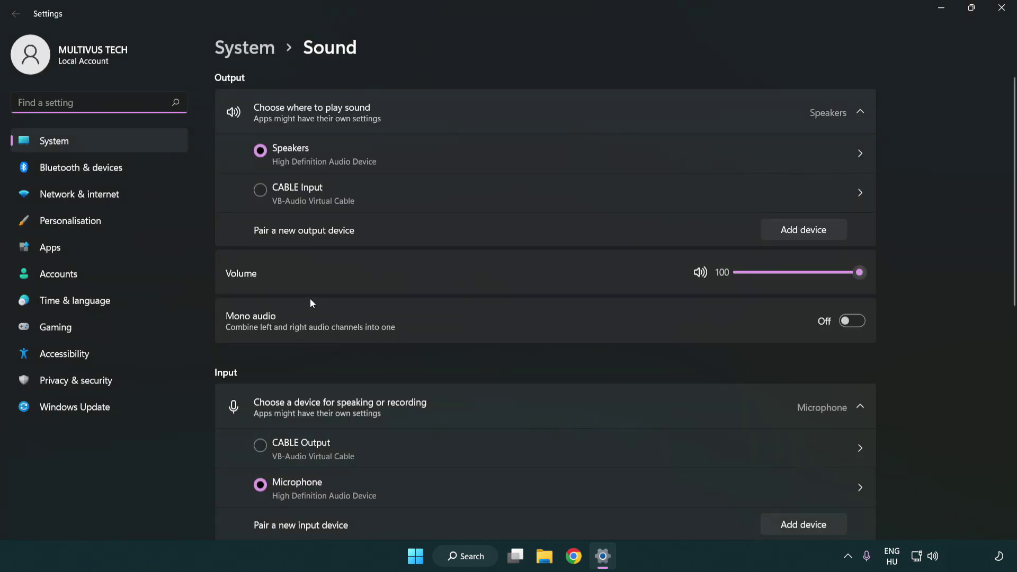
drag(819, 277, 908, 271)
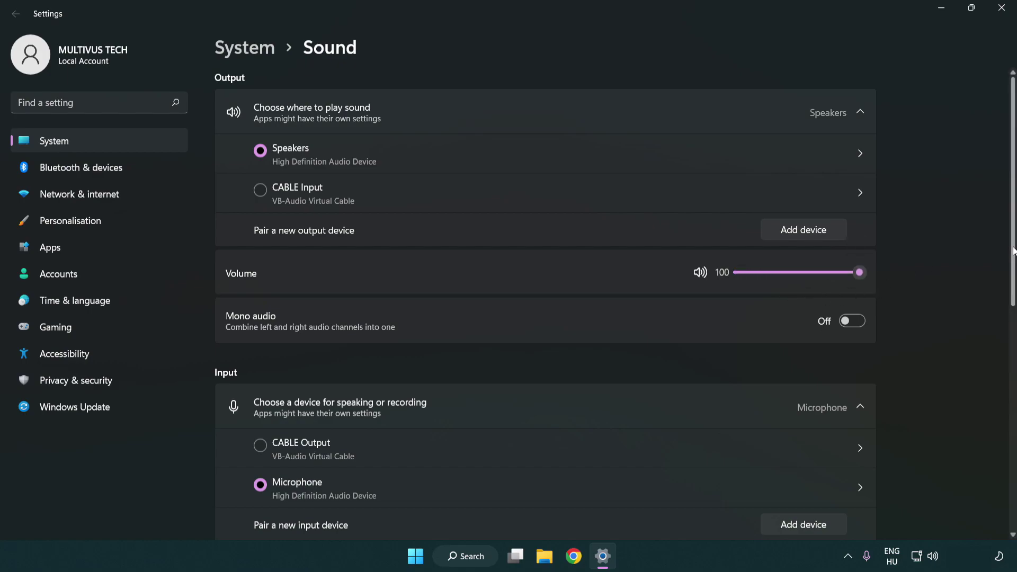
scroll(1013, 250, down, 6)
scroll(592, 345, down, 2)
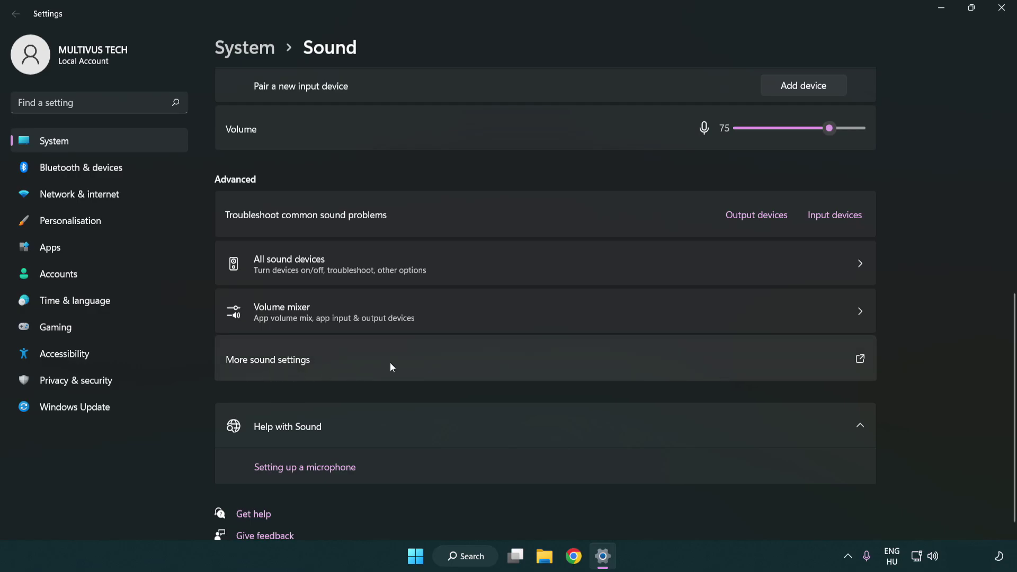
click(390, 366)
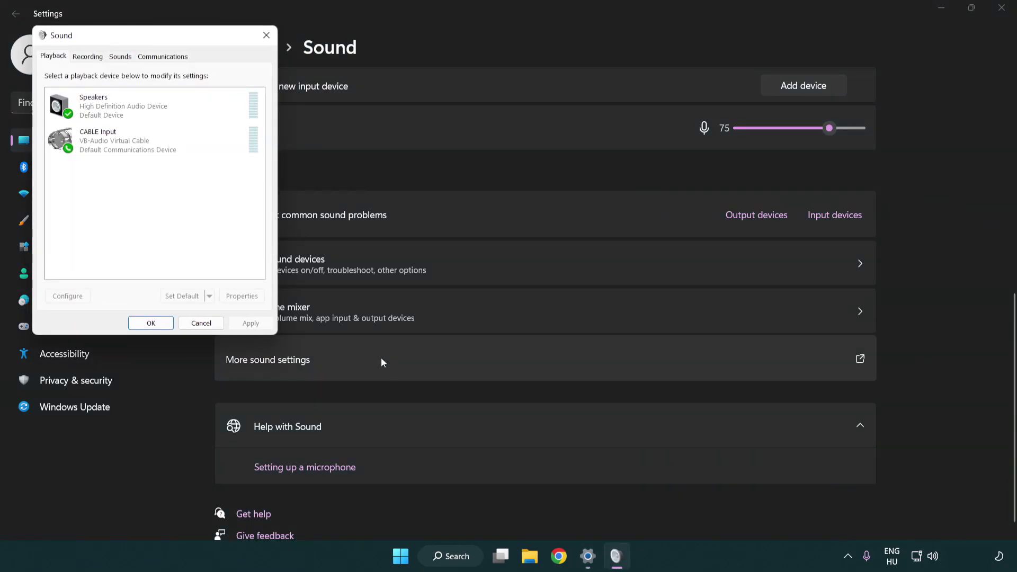
Step: Disable the CABLE Input playback device in the Sound dialog
drag(180, 42, 522, 137)
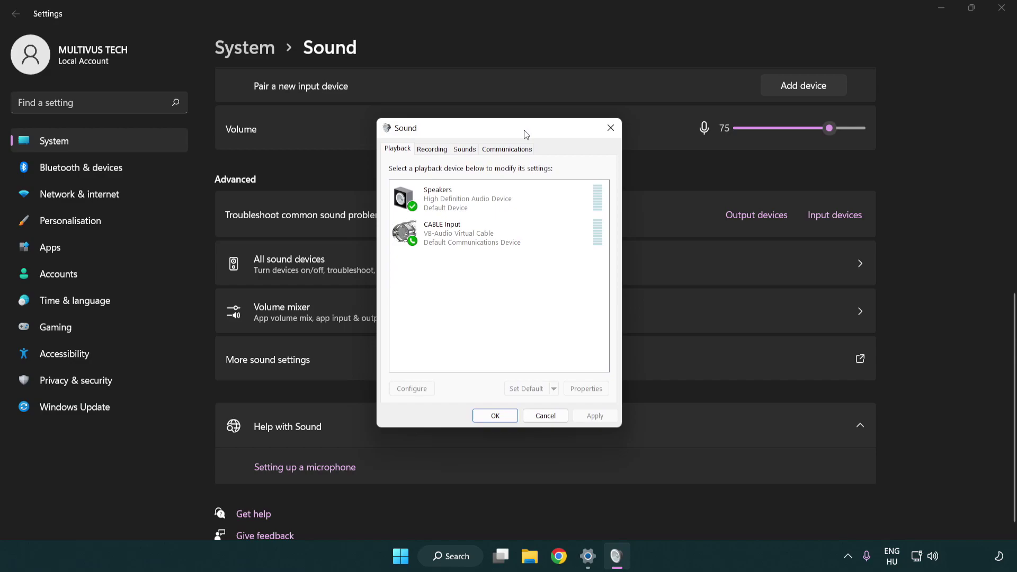
click(488, 243)
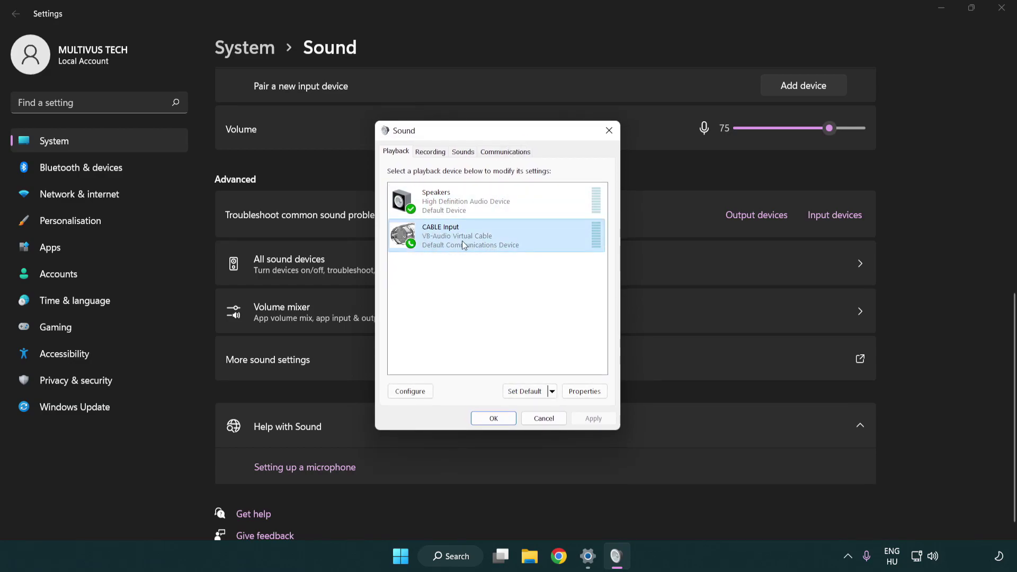
right_click(463, 244)
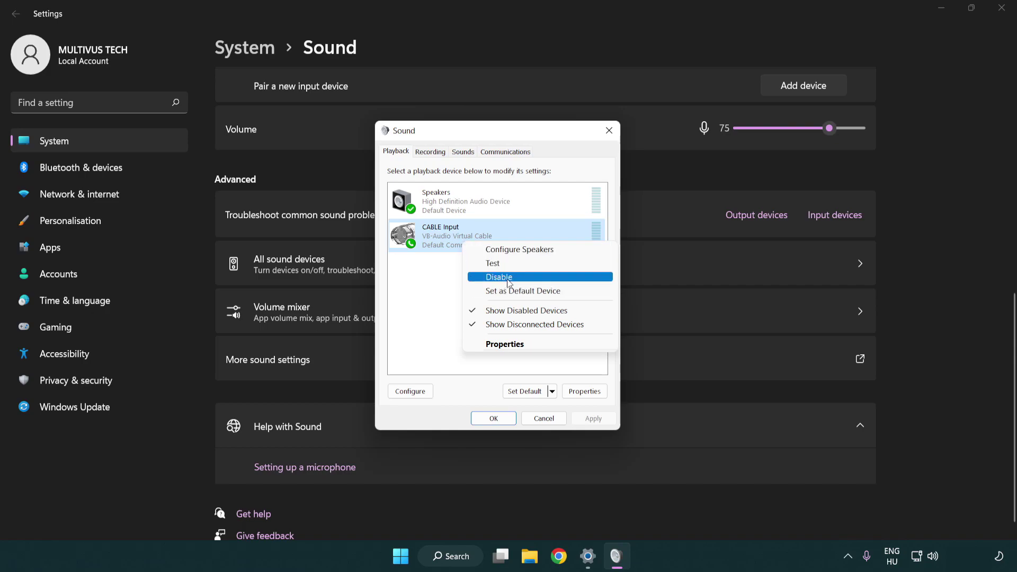
click(526, 283)
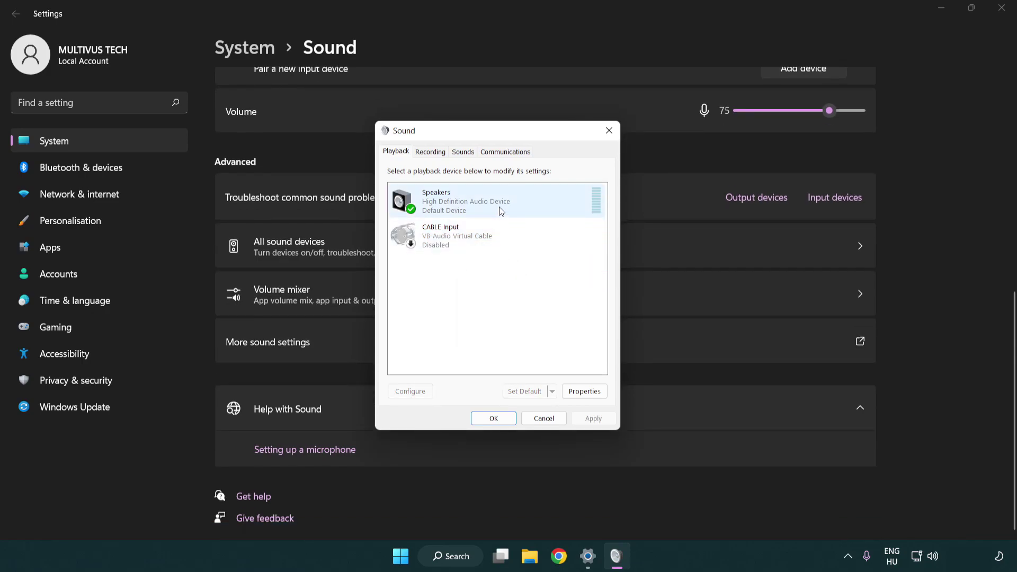
right_click(517, 201)
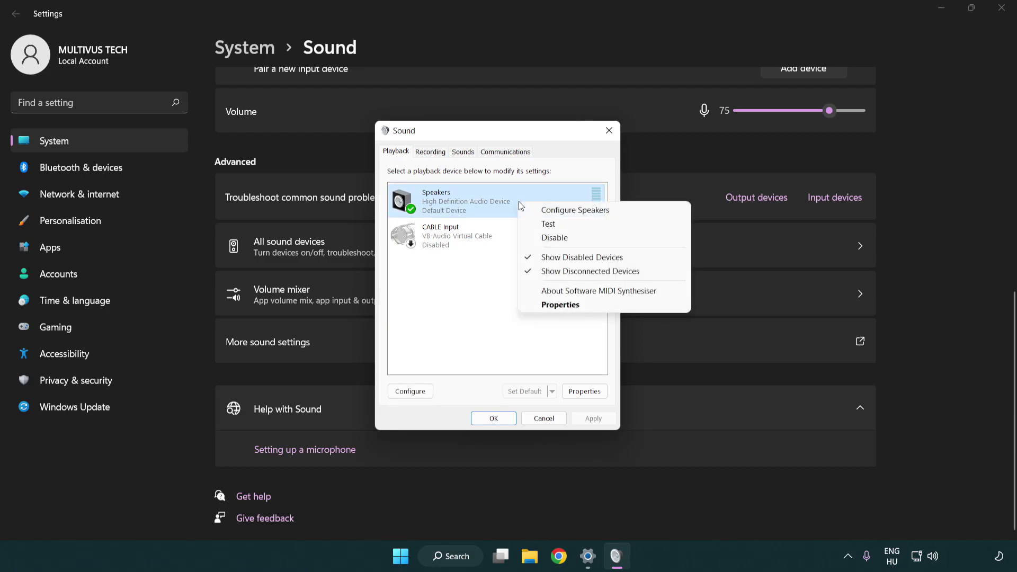
Step: Configure the Speakers as 7.1 Surround, keeping optional and full-range speakers
click(559, 211)
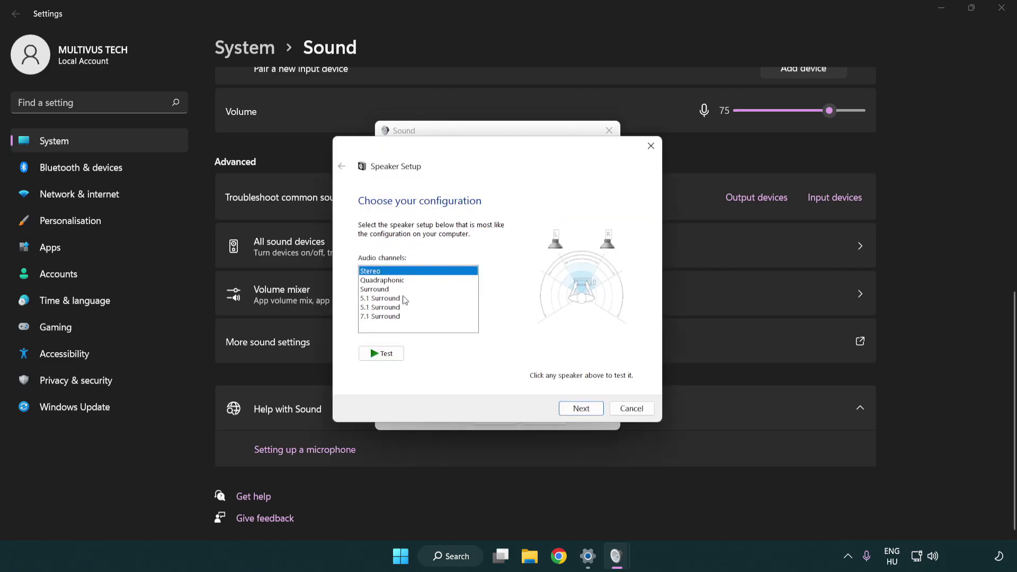
click(405, 298)
click(404, 317)
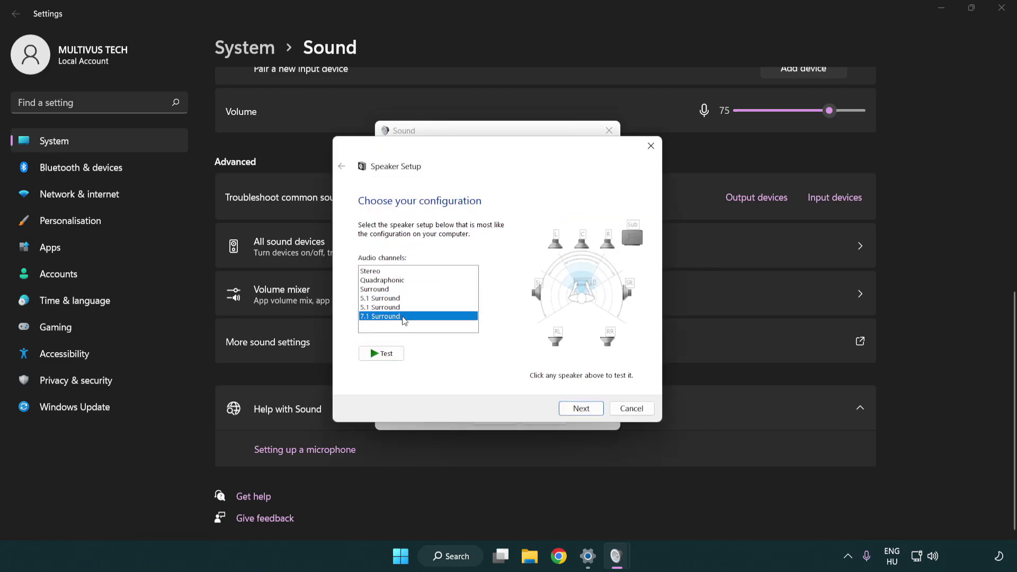
click(581, 408)
click(577, 408)
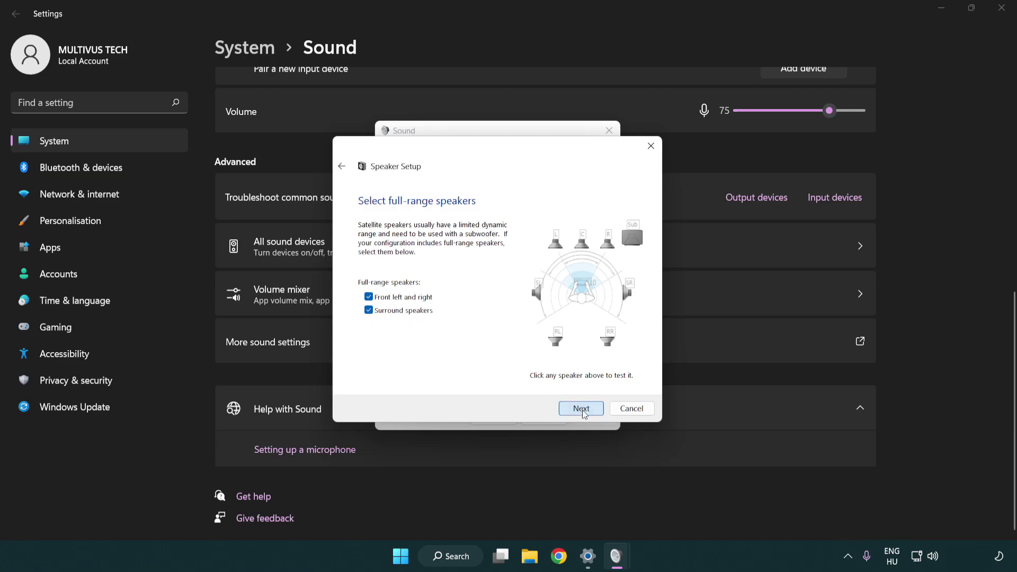
click(568, 406)
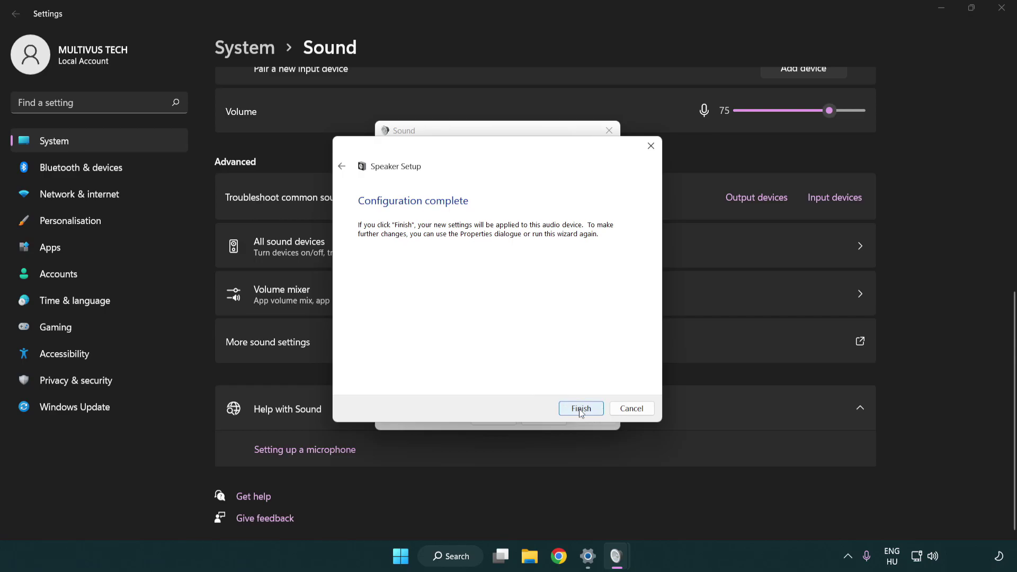
click(577, 408)
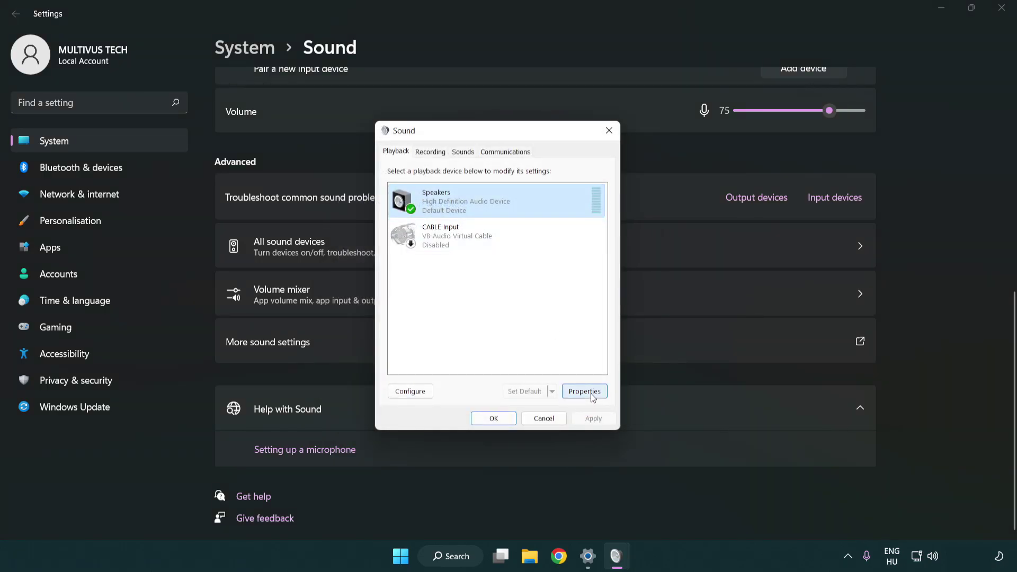
Step: Turn off all audio enhancements in Speakers Properties
click(585, 392)
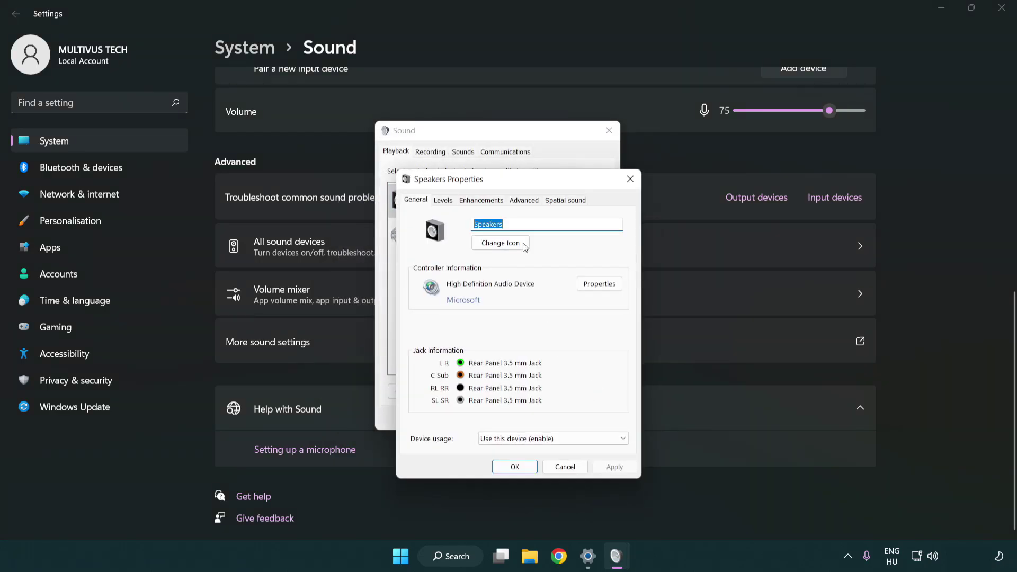
drag(512, 182, 494, 139)
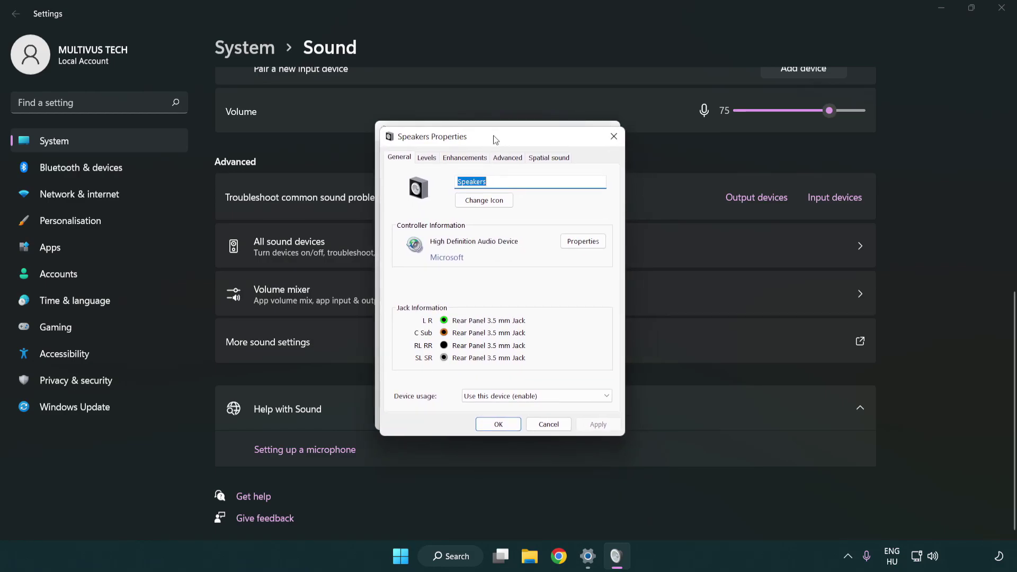
click(470, 157)
click(401, 212)
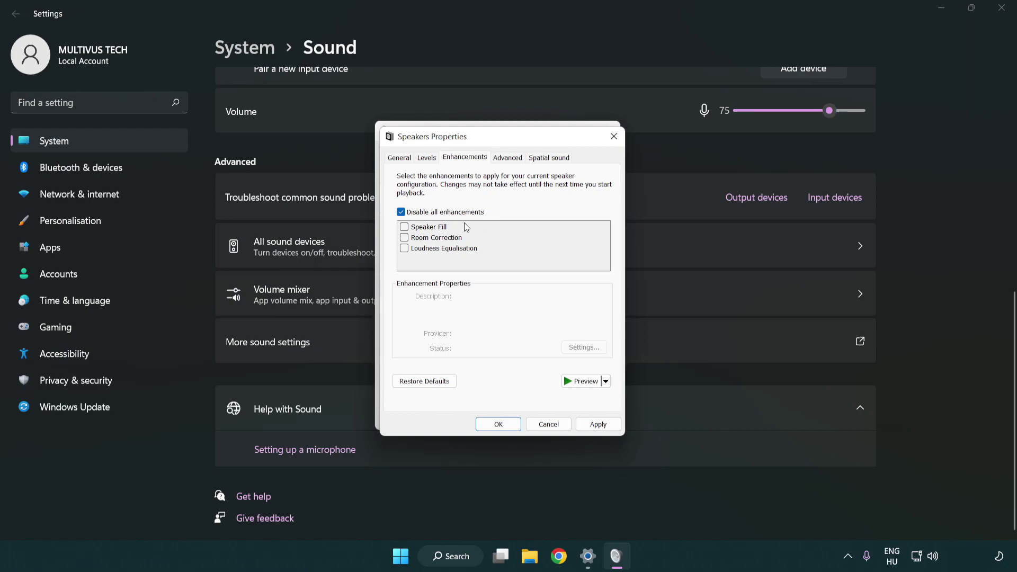
Step: Set the default format to 16 bit, 48000 Hz (DVD Quality), apply it, and close the Sound dialogs
click(510, 159)
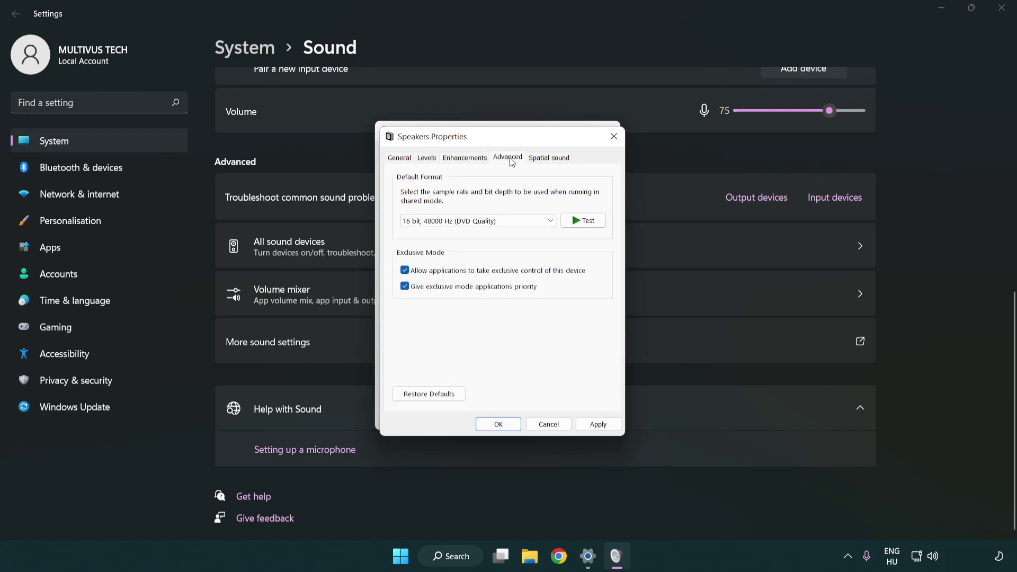
click(450, 221)
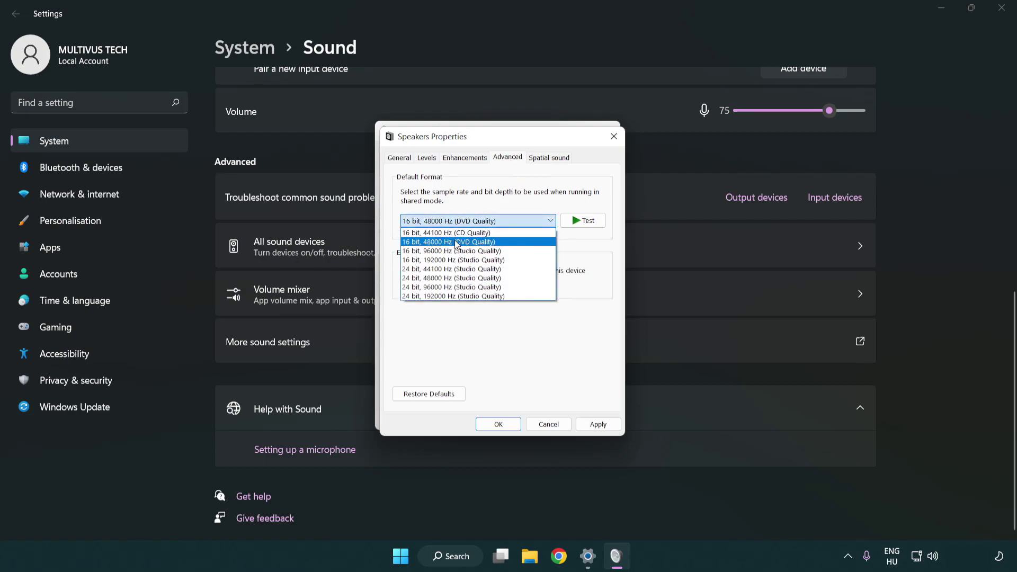
click(457, 243)
click(595, 425)
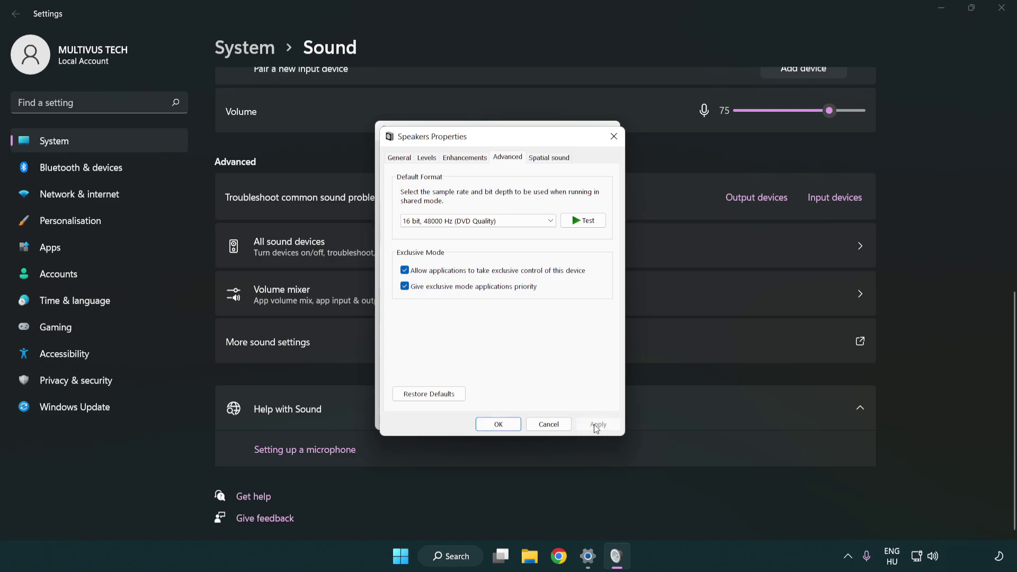
click(500, 425)
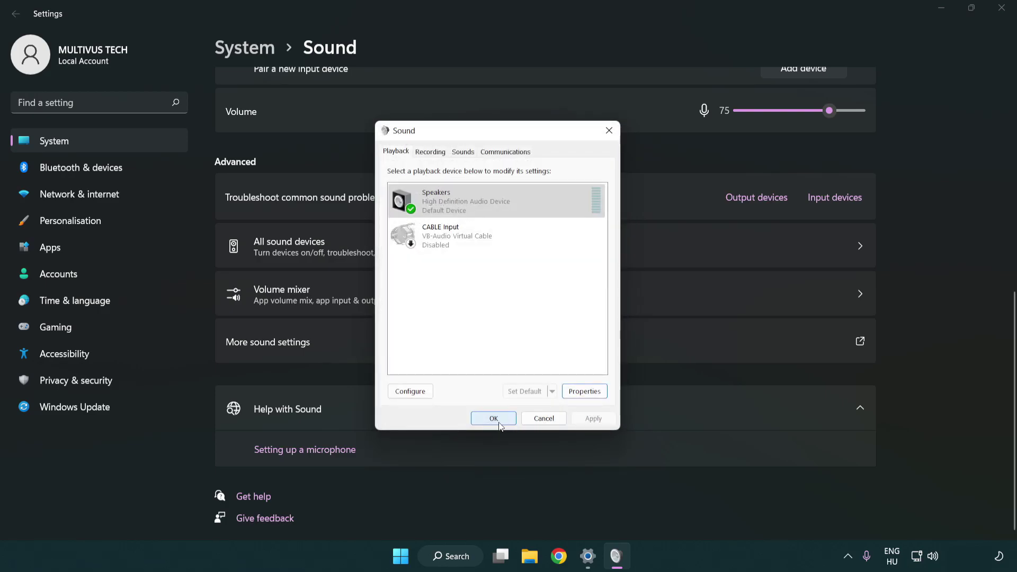
click(492, 421)
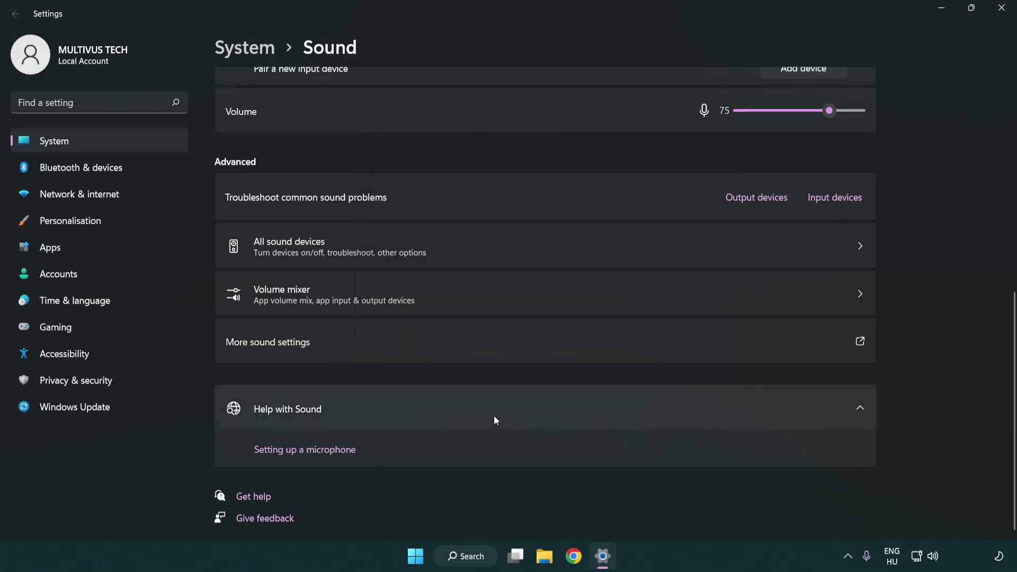
Step: Close Settings and briefly view the Start menu's power options
click(1000, 8)
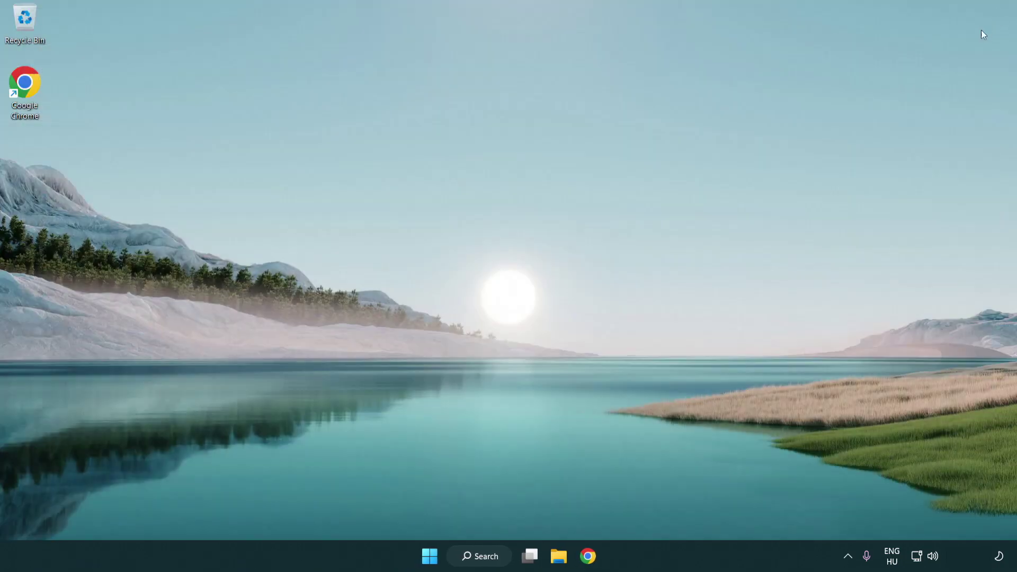
click(432, 563)
click(676, 513)
Step: Search for 'device manage' and open Device Manager from the results
click(491, 564)
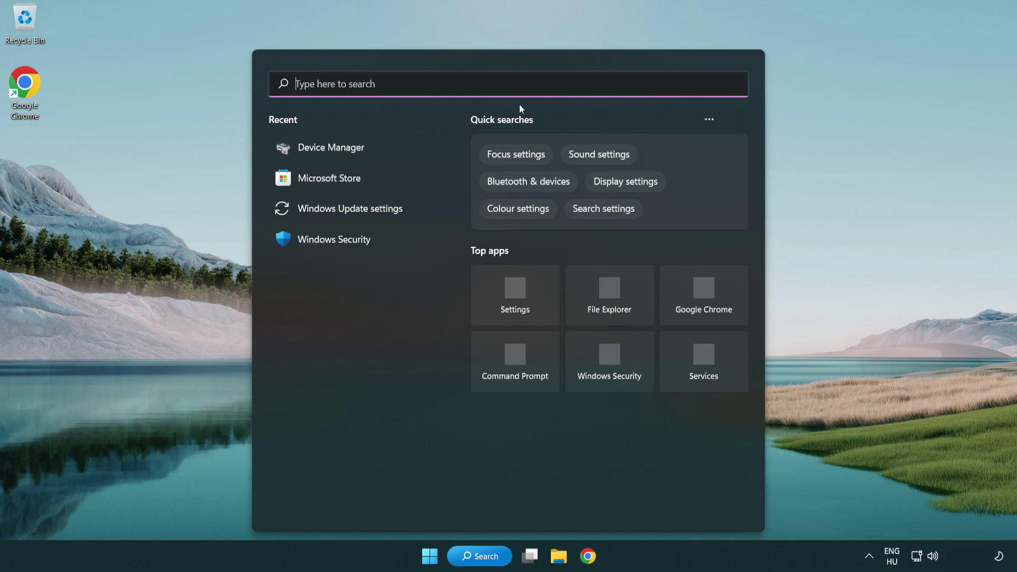
text(device m)
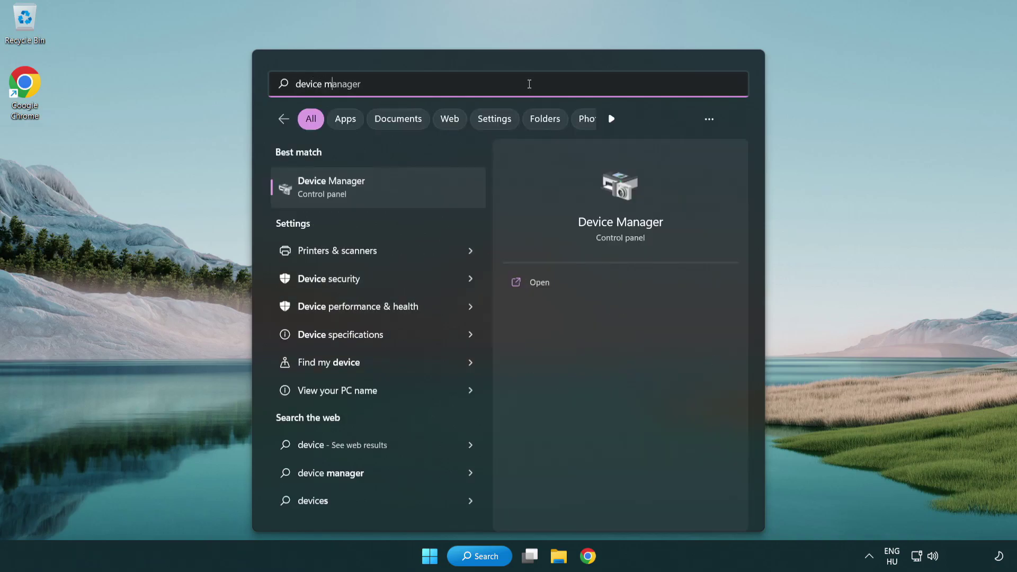
text(anager)
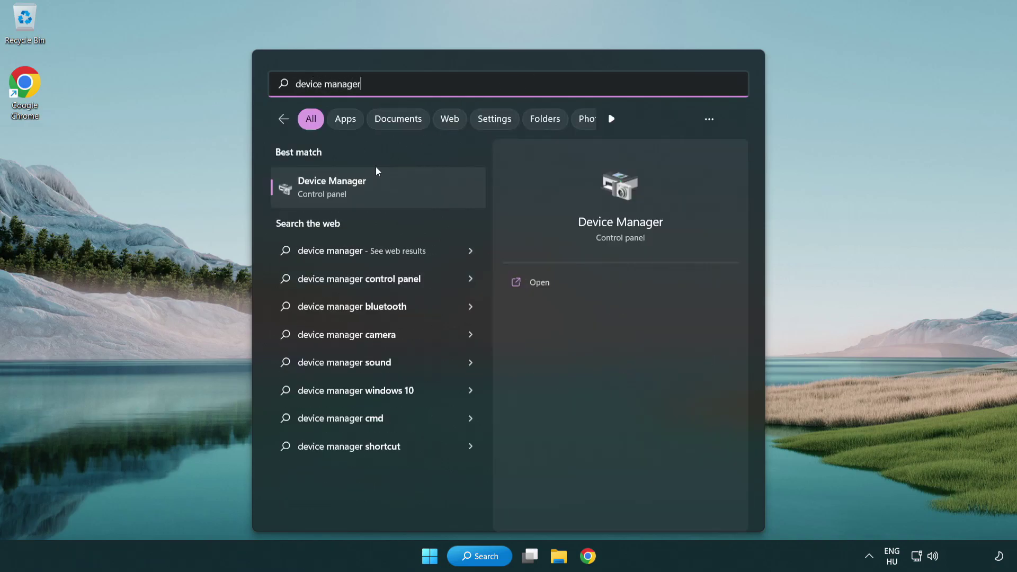
click(416, 193)
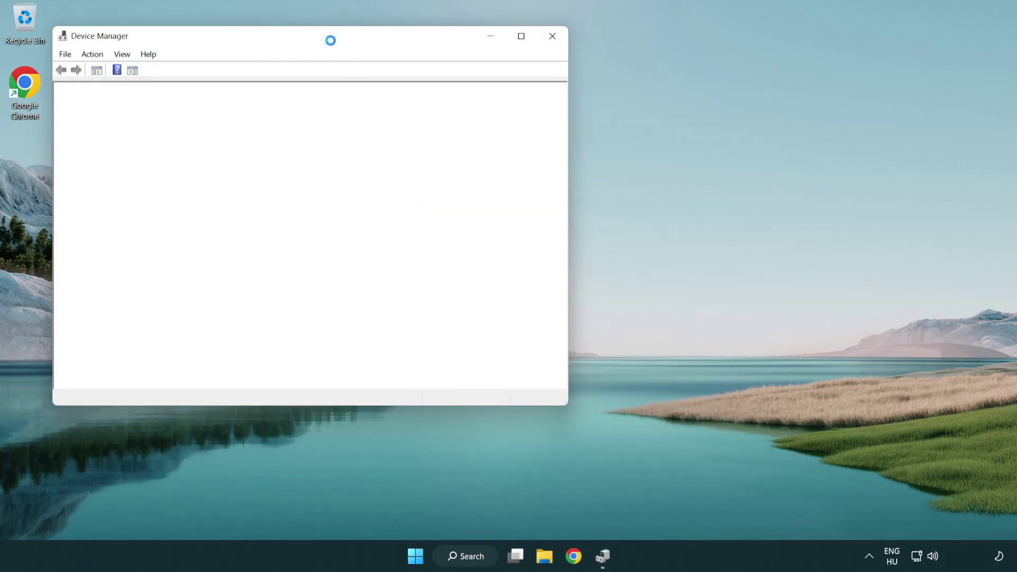
Step: Expand Sound, video and game controllers and right-click High Definition Audio Device
drag(321, 32, 513, 94)
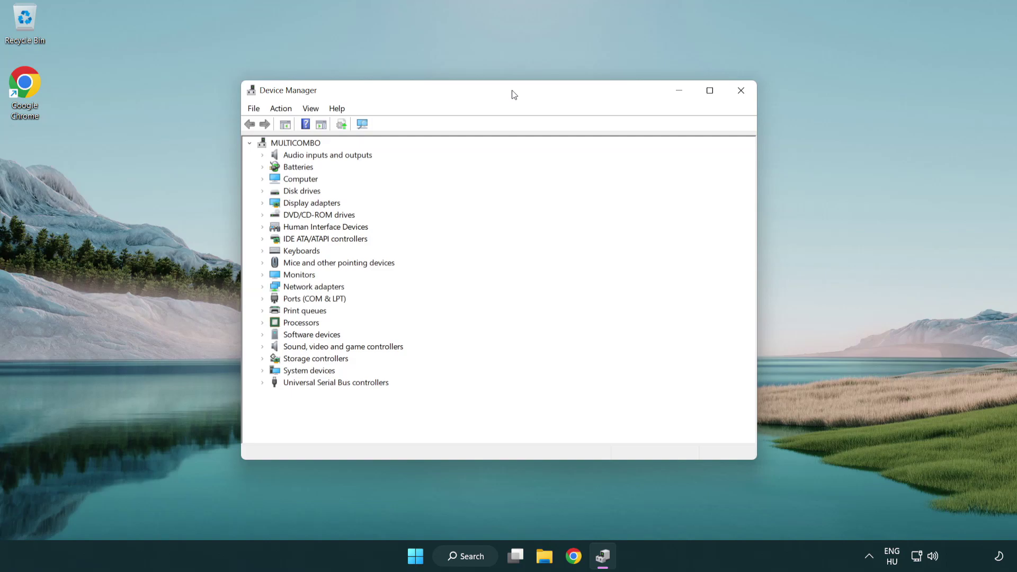
click(318, 347)
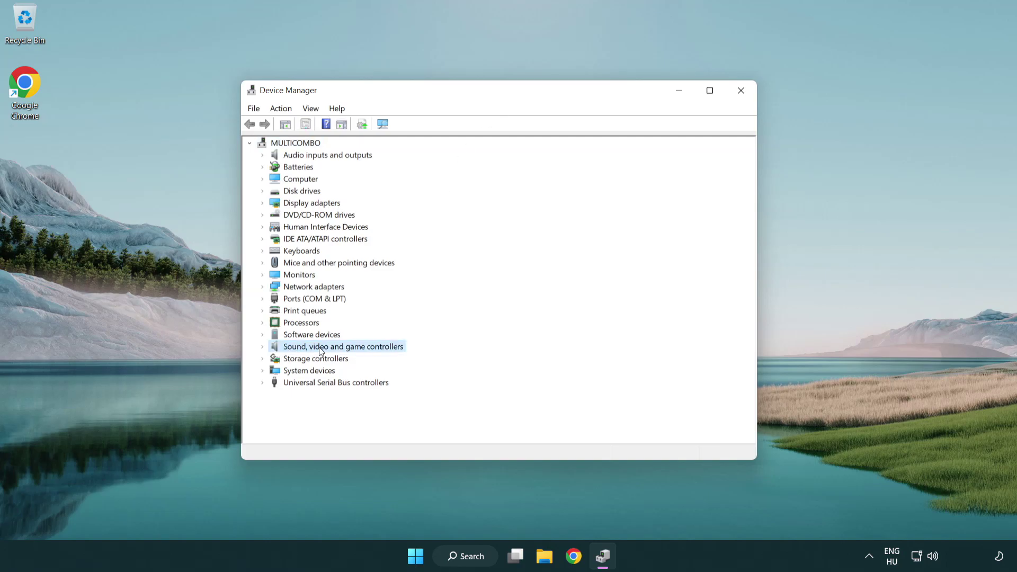
click(263, 347)
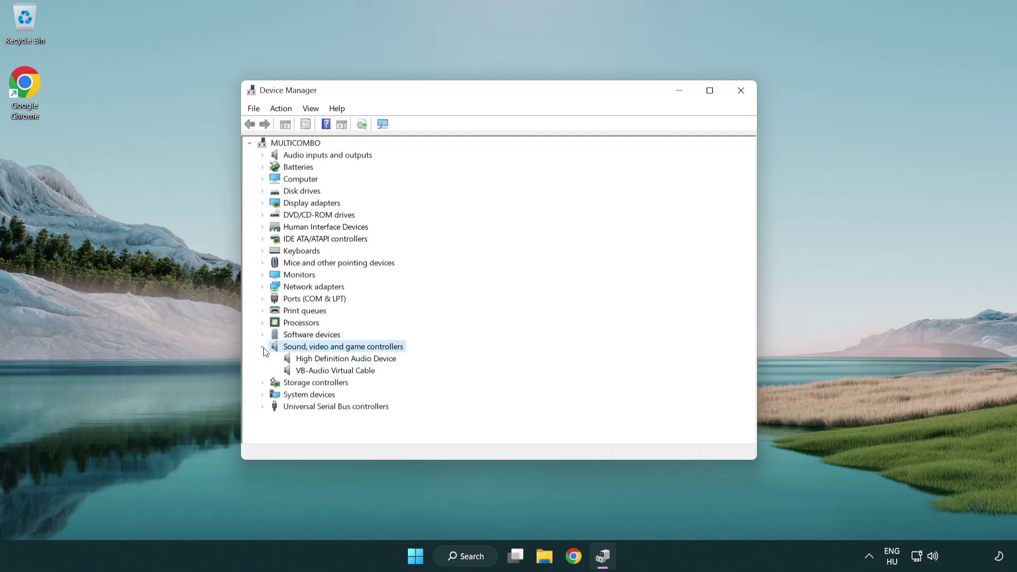
click(315, 360)
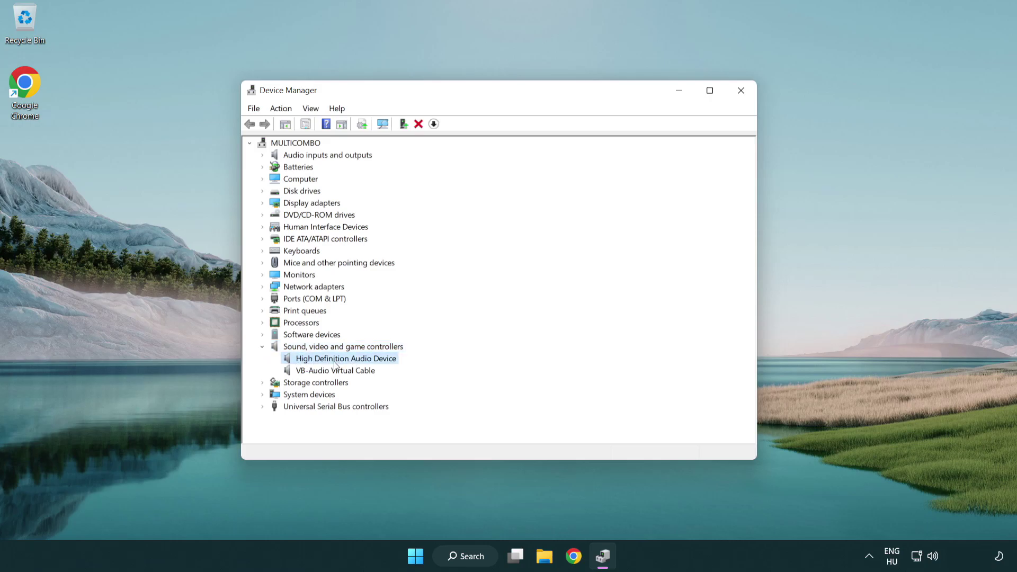
right_click(355, 358)
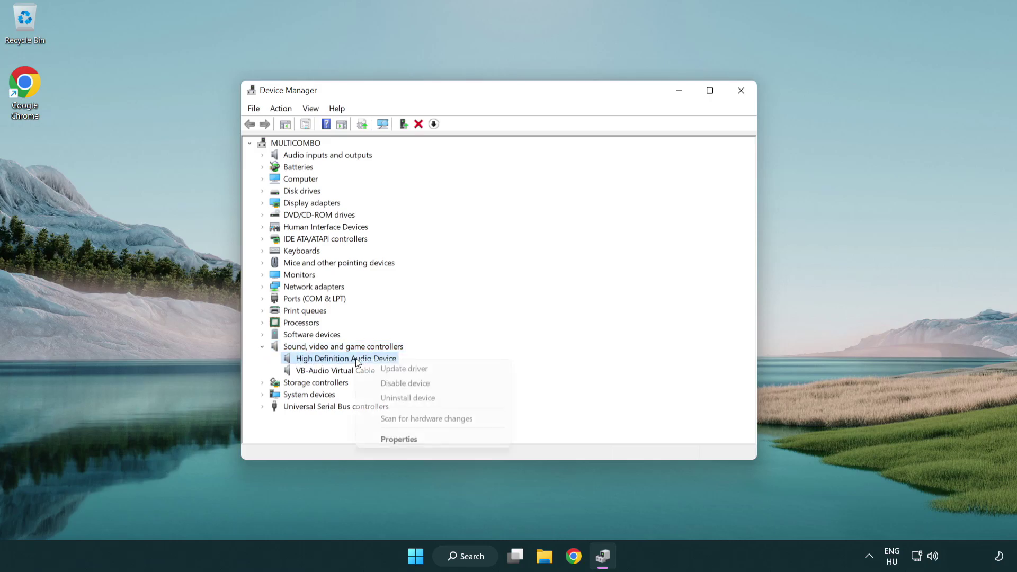
Step: Reinstall the High Definition Audio Device driver, picking it from drivers already on the computer
click(439, 369)
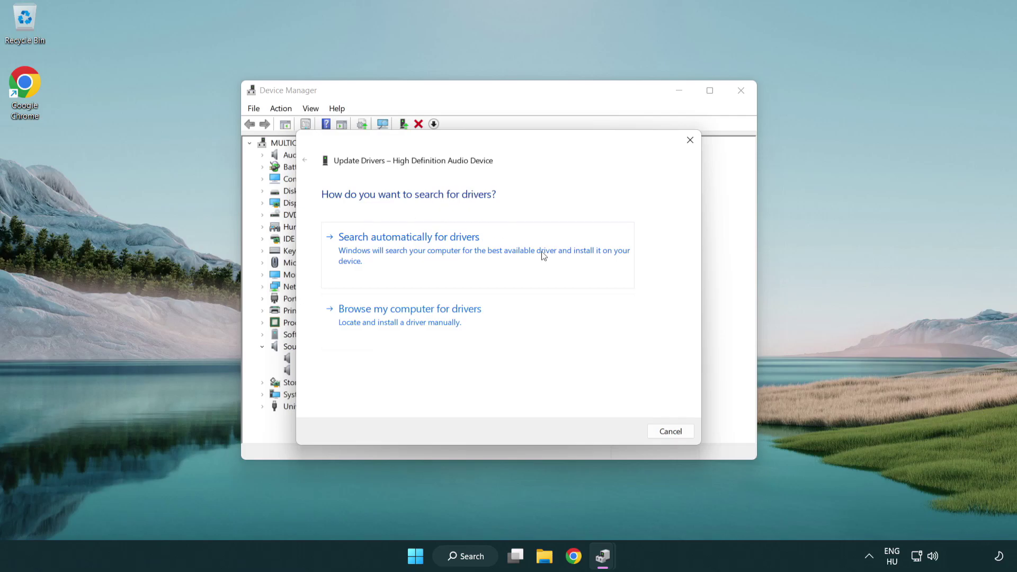
click(412, 333)
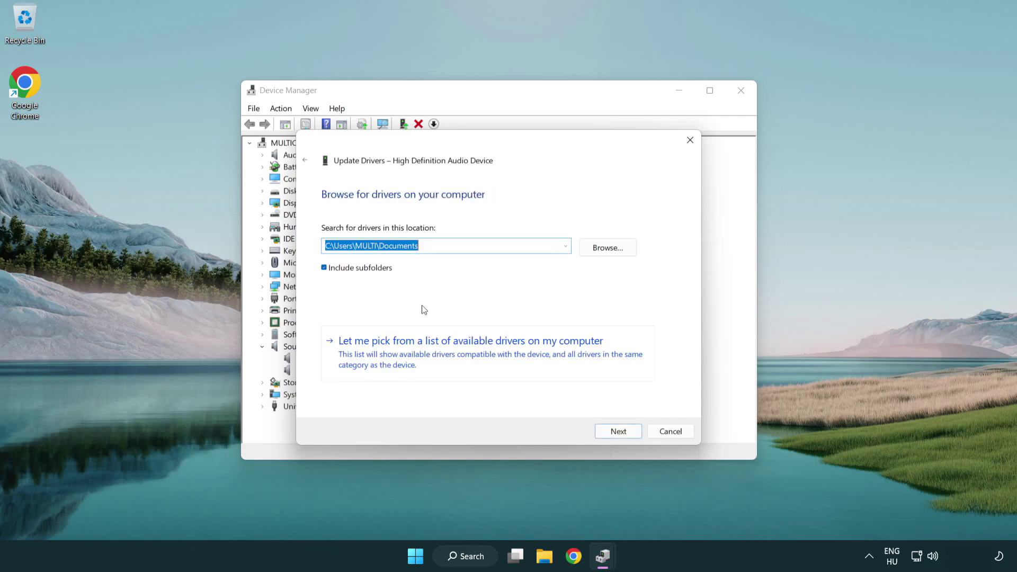
click(488, 357)
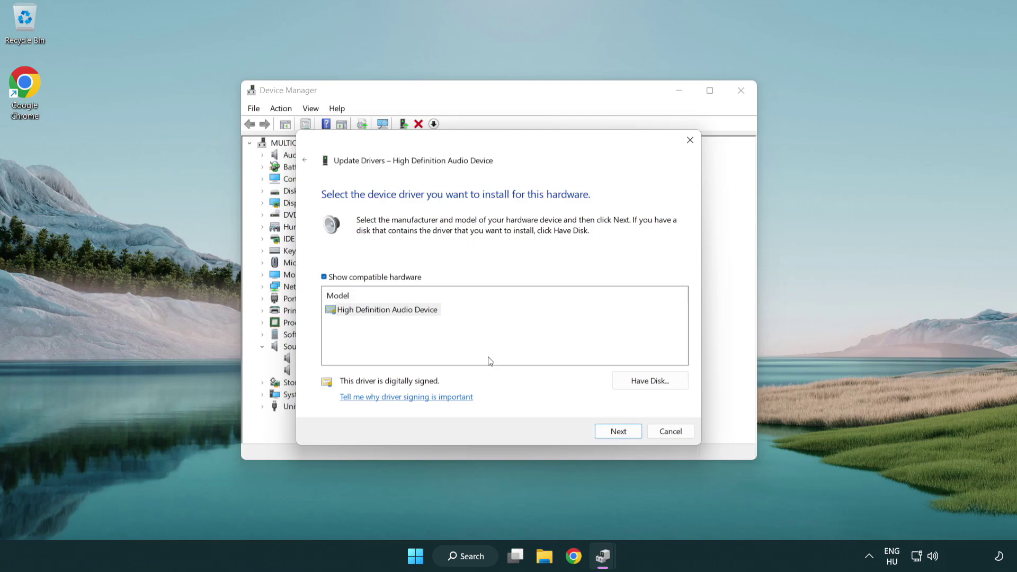
click(327, 310)
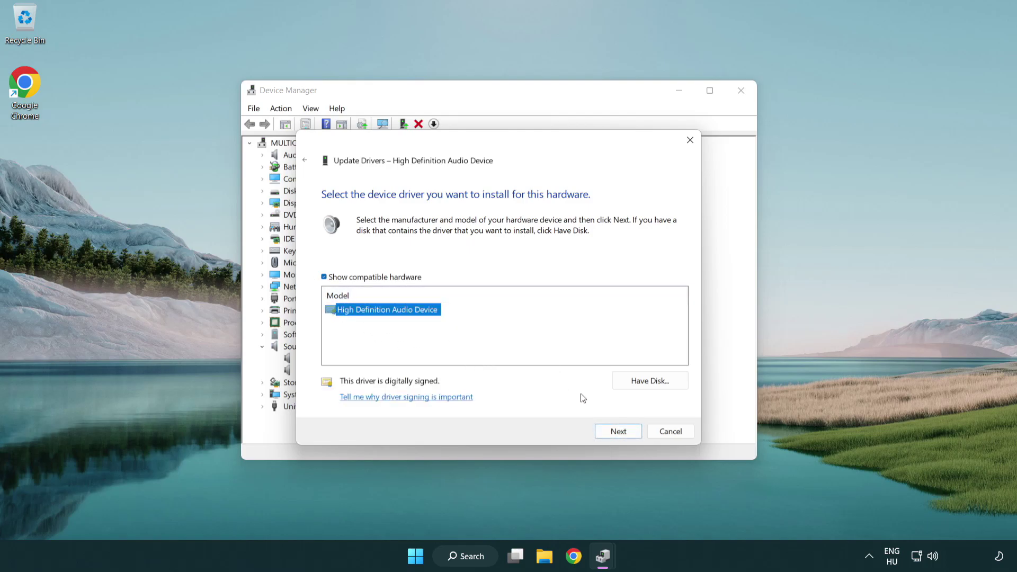
click(631, 435)
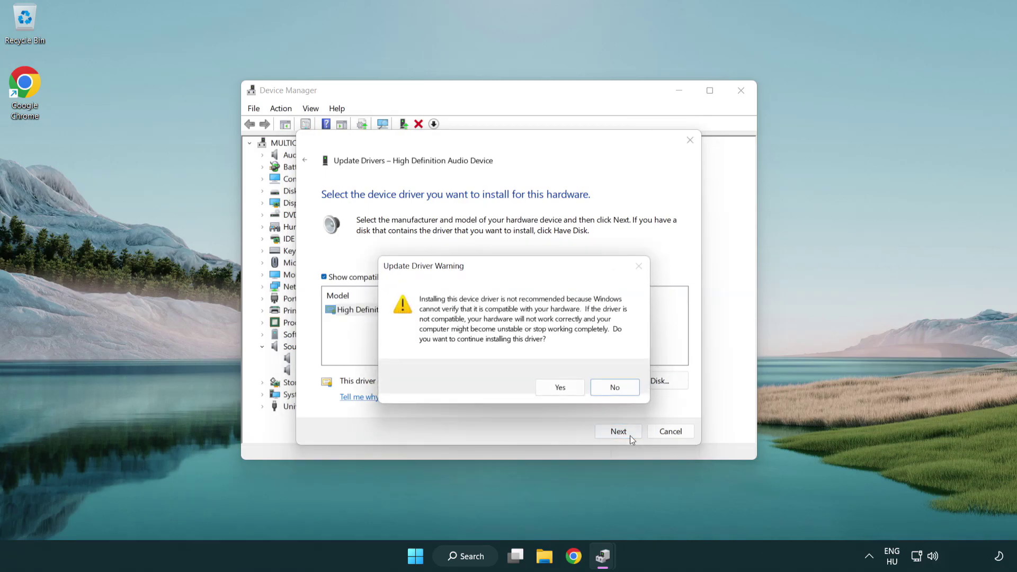
click(560, 388)
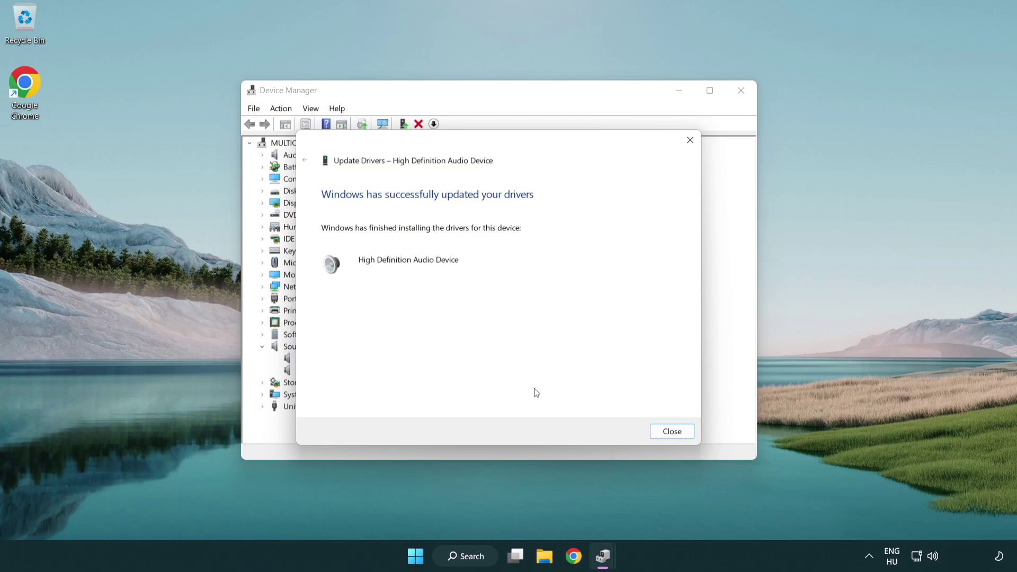
click(673, 435)
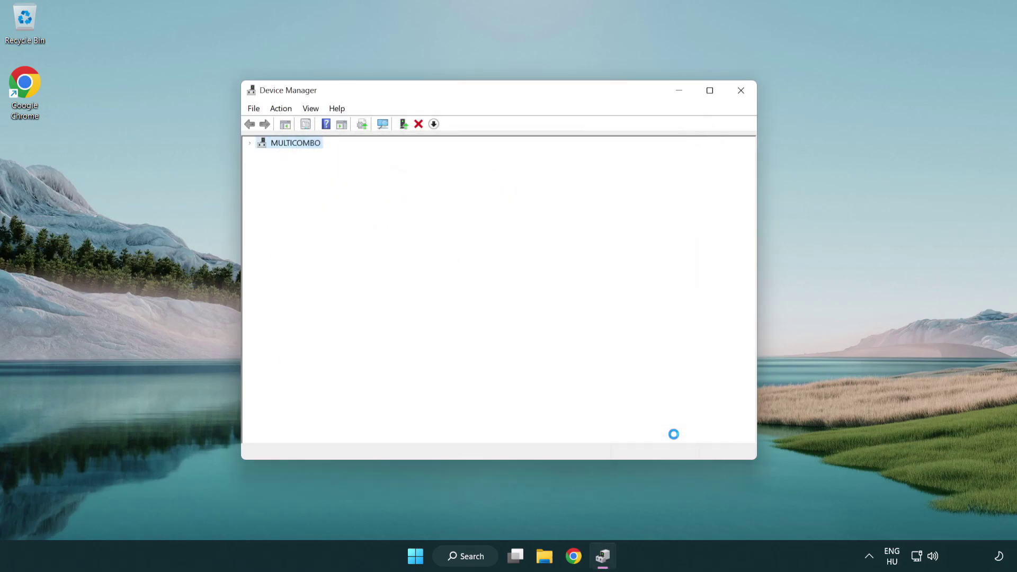
Step: Close Device Manager, then view the Start menu's power options
click(741, 91)
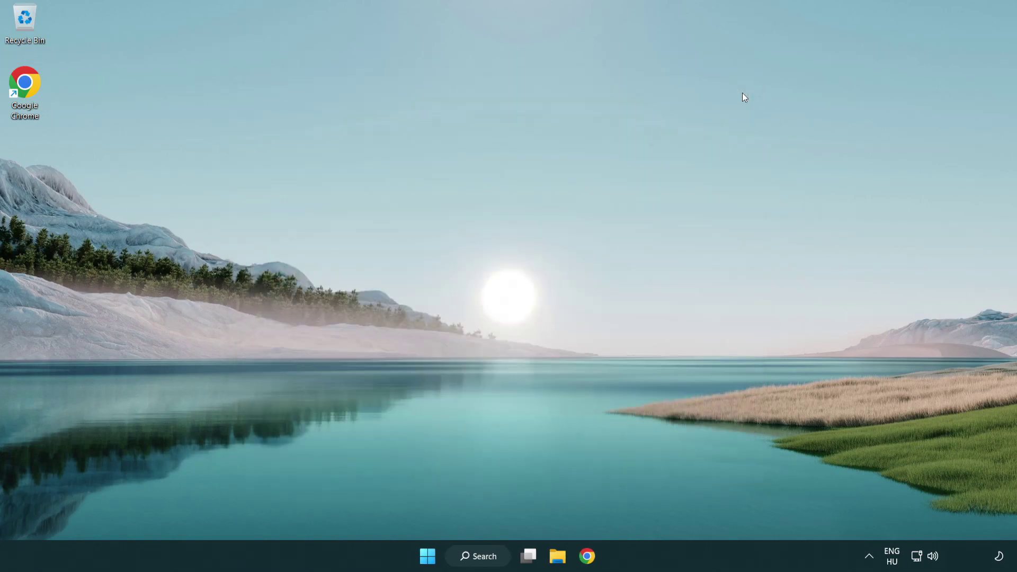
click(430, 556)
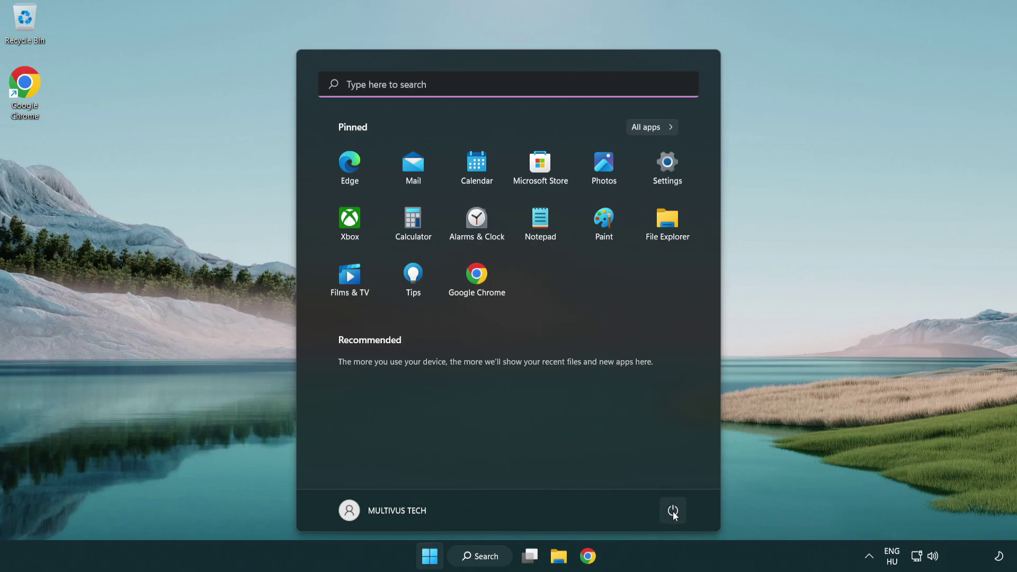
click(672, 510)
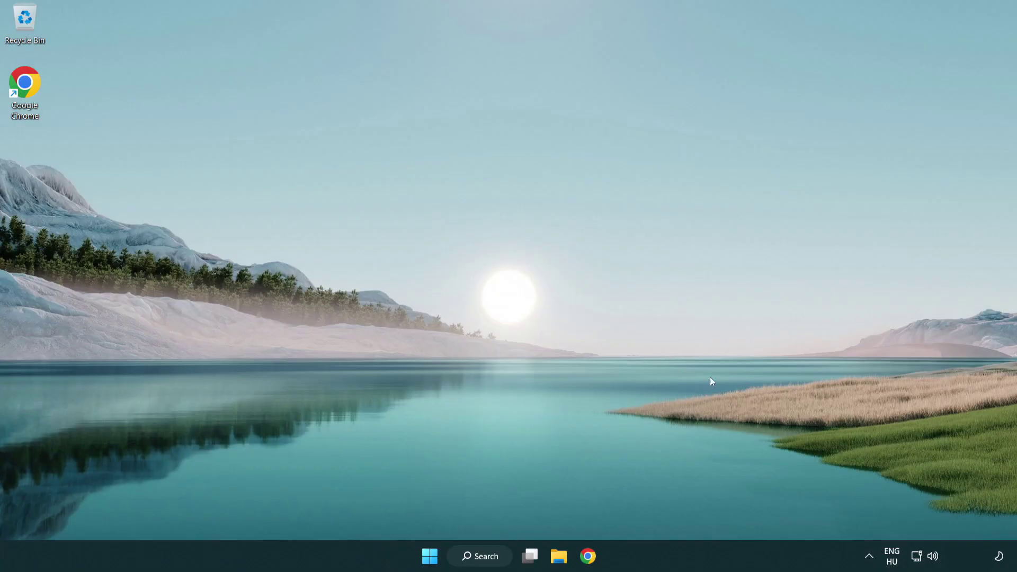
Step: Start the Playing Audio troubleshooter from the taskbar speaker icon's Troubleshoot sound problems option
right_click(934, 557)
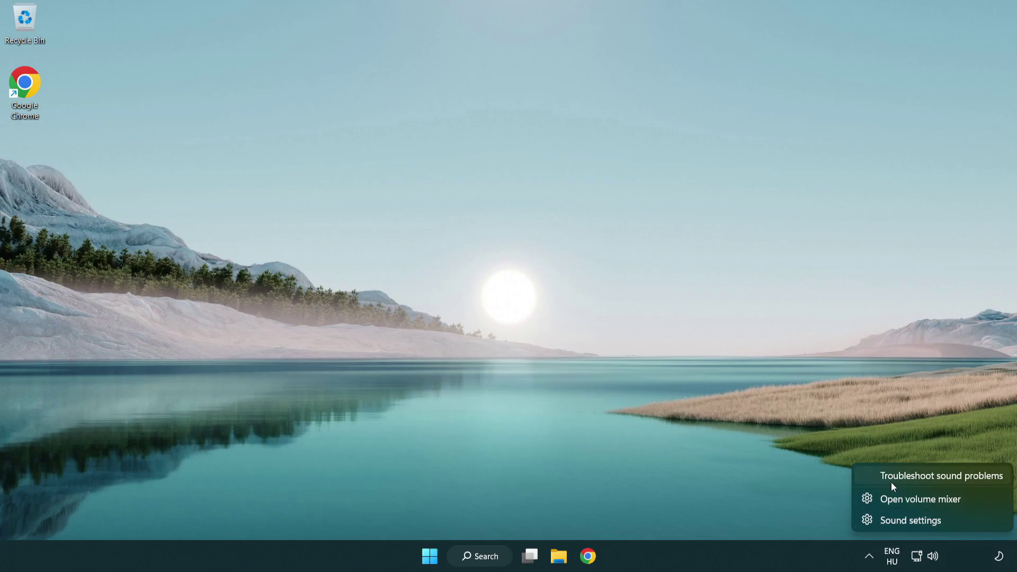
click(929, 479)
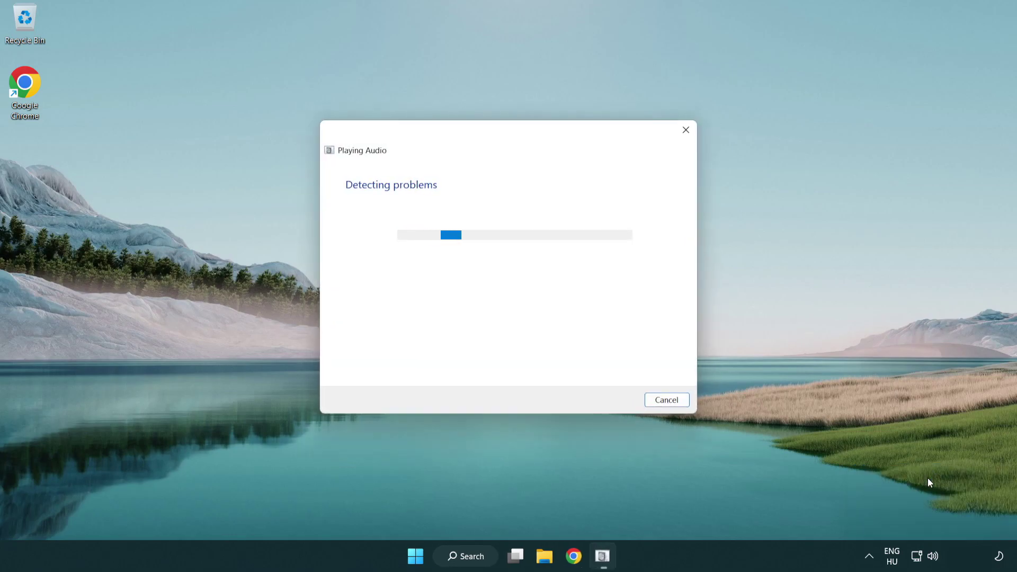